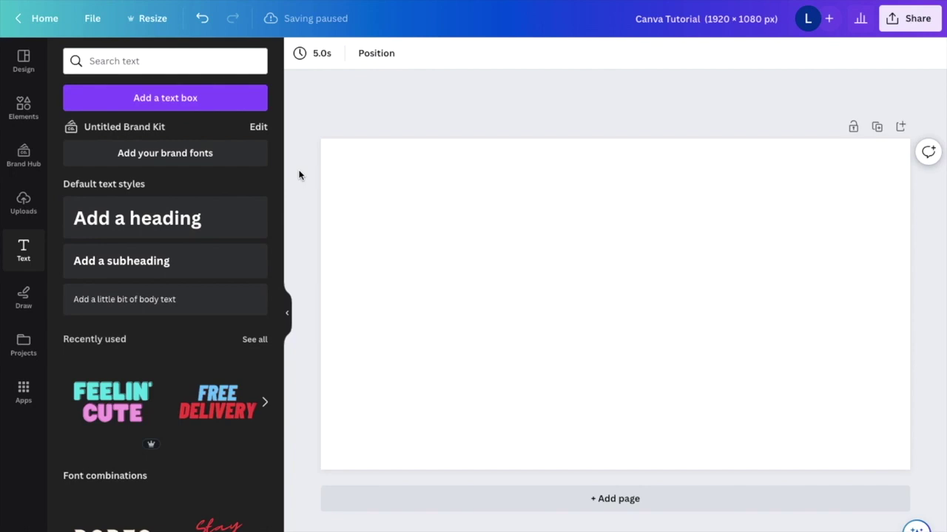
- Add the classic-cars photo from Recently used and show all Lines & Shapes
left_click(22, 111)
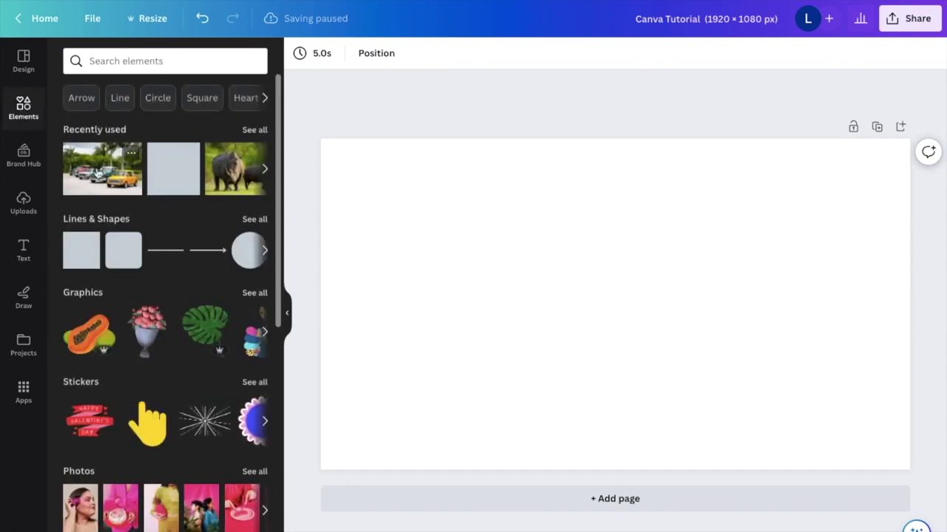
left_click(100, 176)
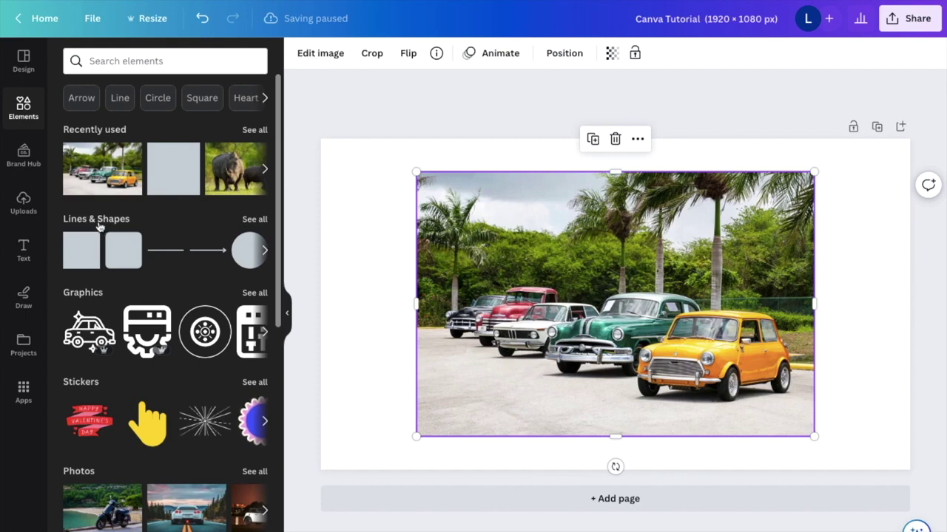
left_click(259, 220)
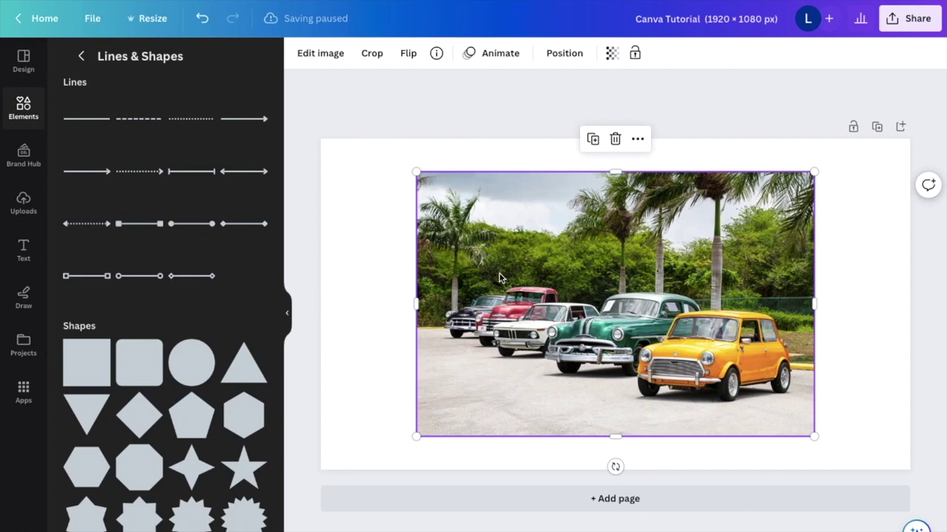
- Add a square shape and stretch it to about 1,325 × 898 so it covers the car photo
left_click(85, 371)
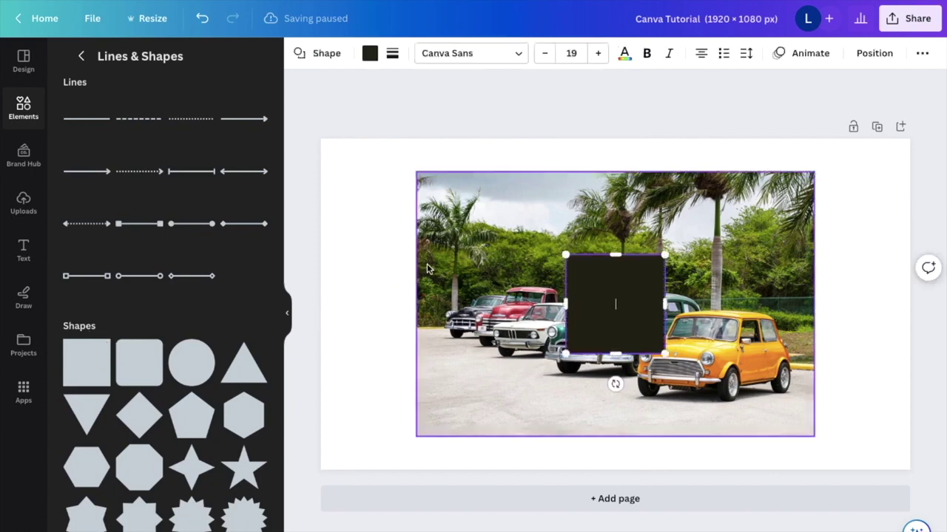
left_click(383, 283)
left_click(606, 290)
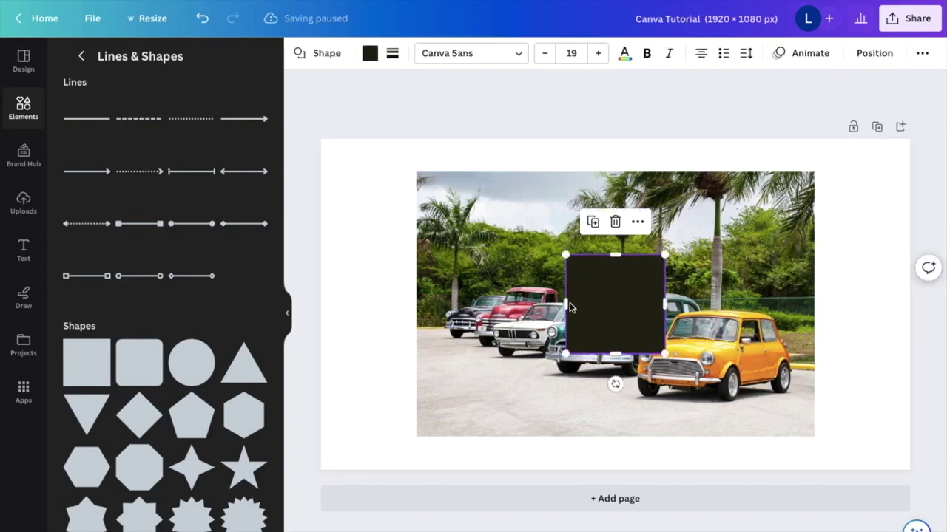
left_click_drag(566, 306, 412, 309)
left_click_drag(542, 256, 540, 167)
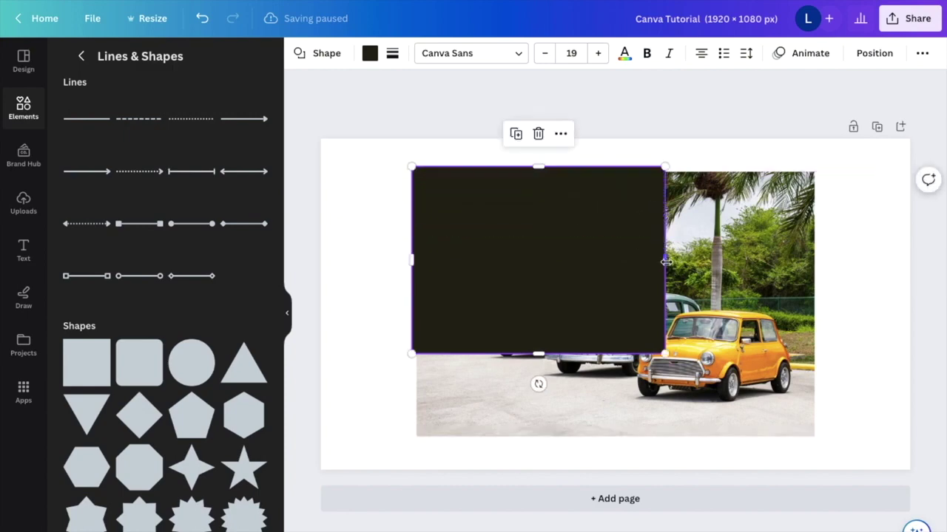
left_click_drag(666, 261, 818, 258)
left_click_drag(613, 353, 612, 439)
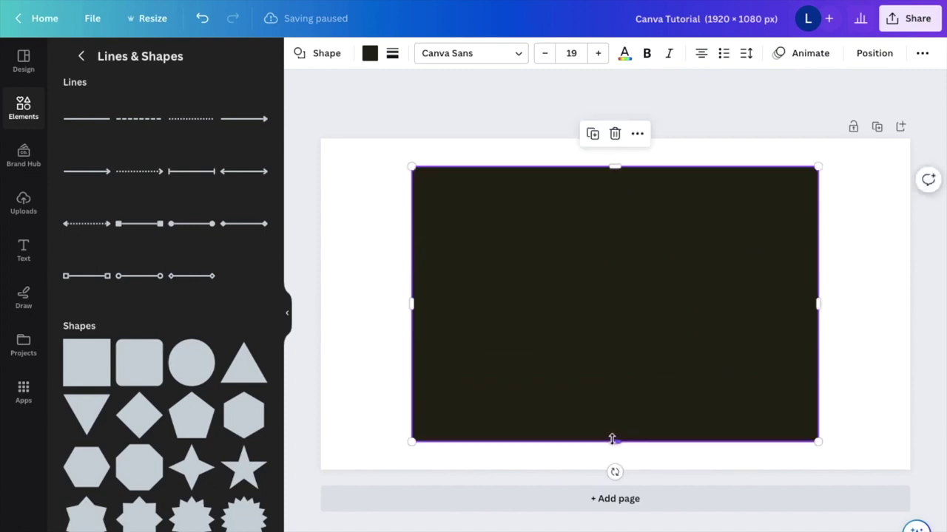
- Fill the covering rectangle with Black #000000 from the default solid colours
left_click(369, 54)
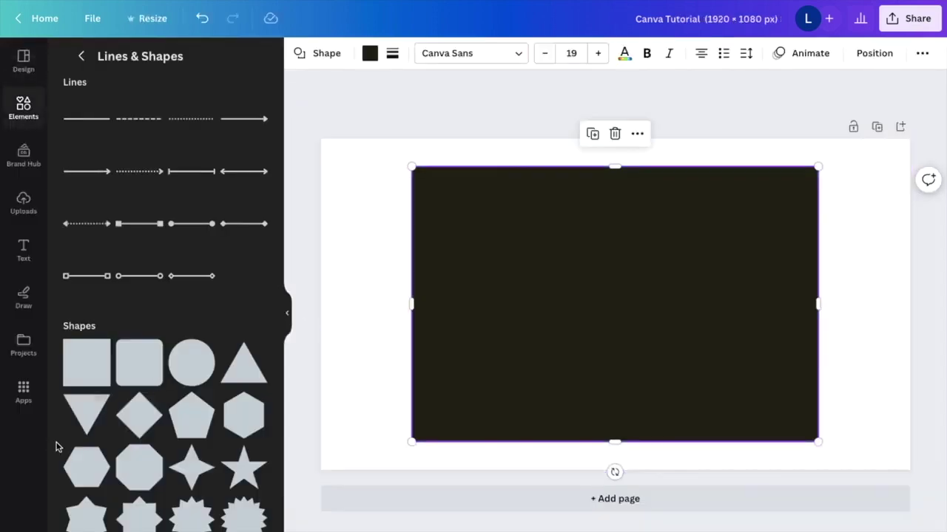
left_click(370, 53)
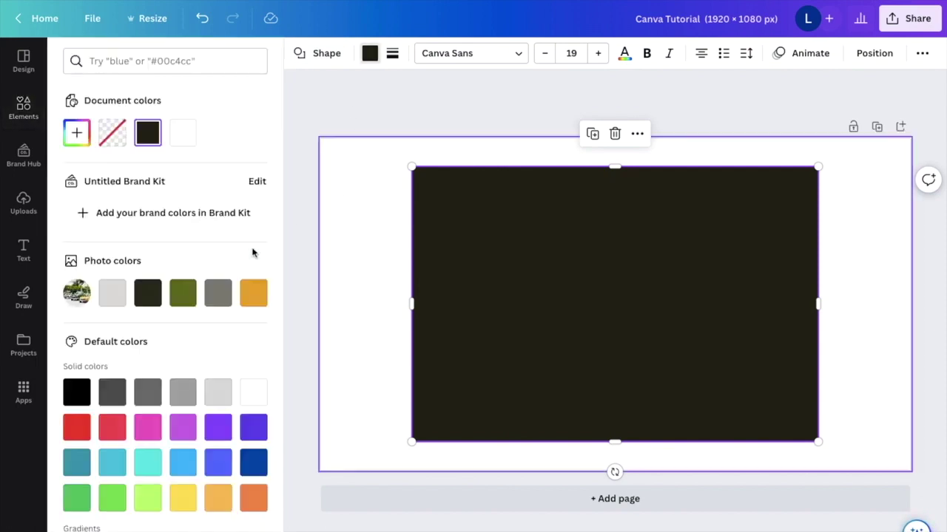
left_click(77, 394)
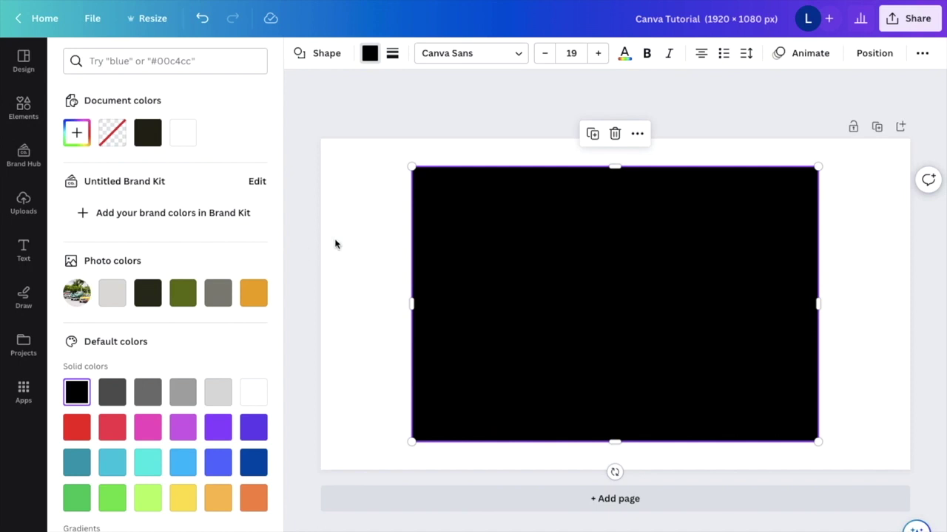
- Send the black rectangle backward behind the car photo
left_click(881, 56)
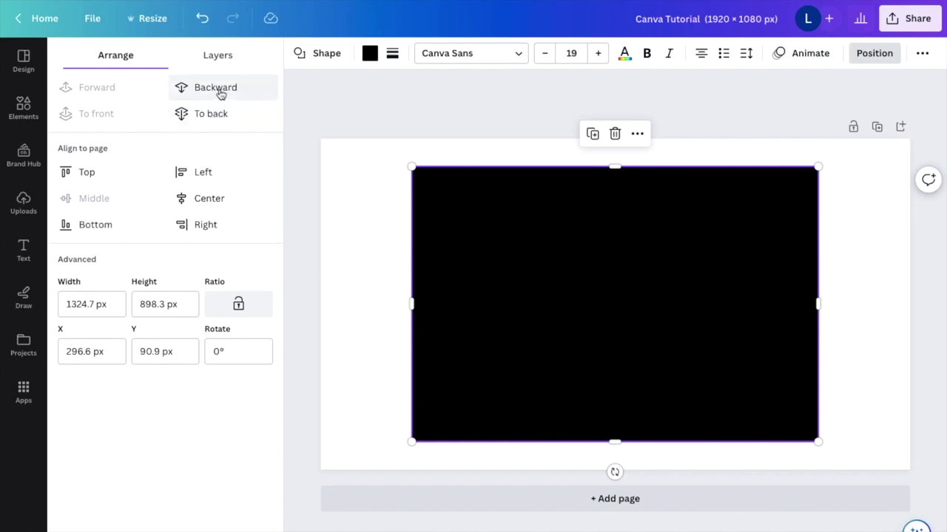
left_click(218, 92)
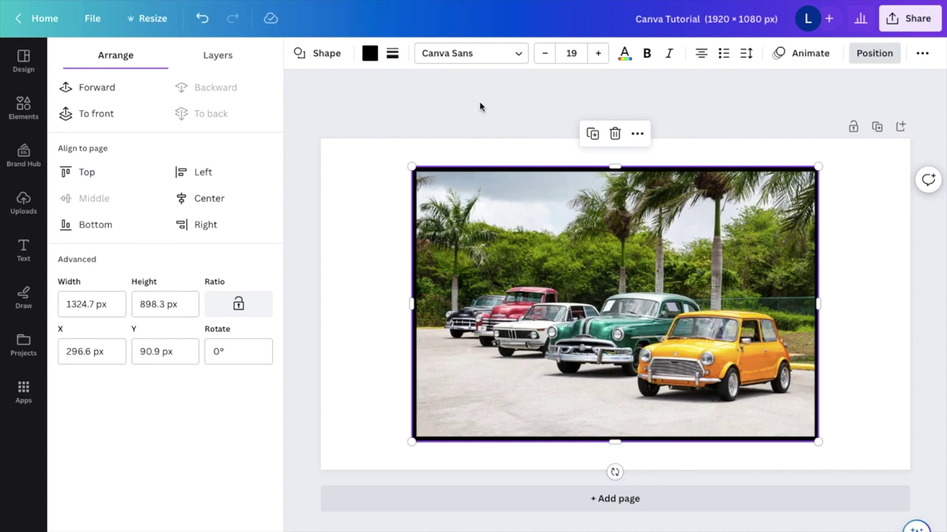
left_click(479, 107)
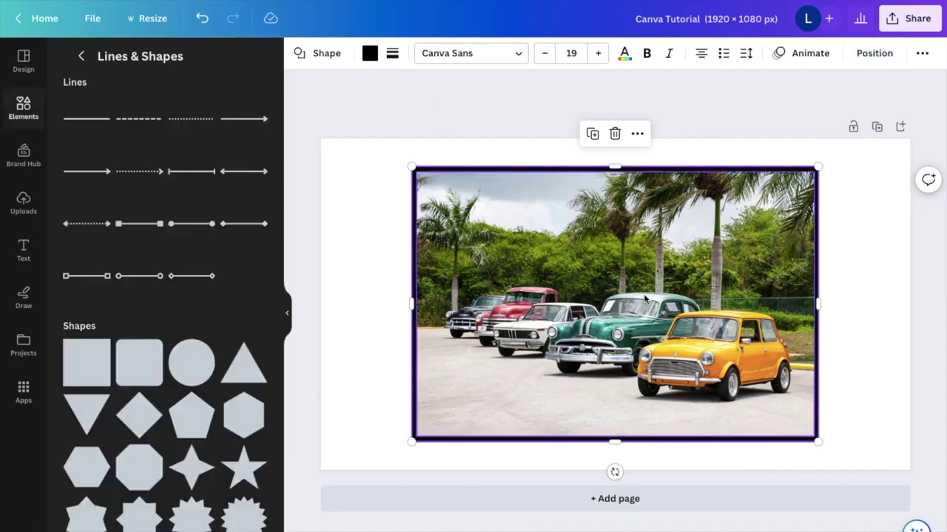
left_click(854, 297)
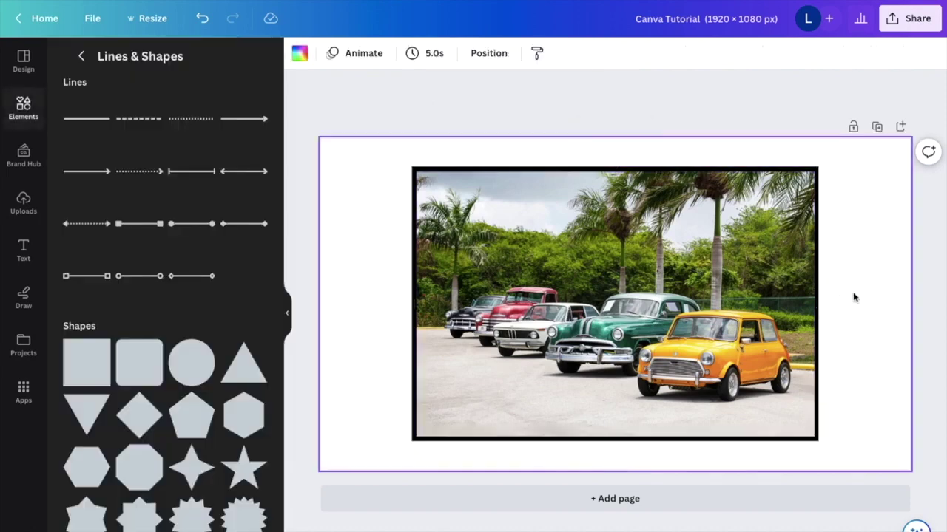
- Nudge the car photo so the black border shows evenly around it
left_click(637, 306)
left_click_drag(635, 306, 635, 303)
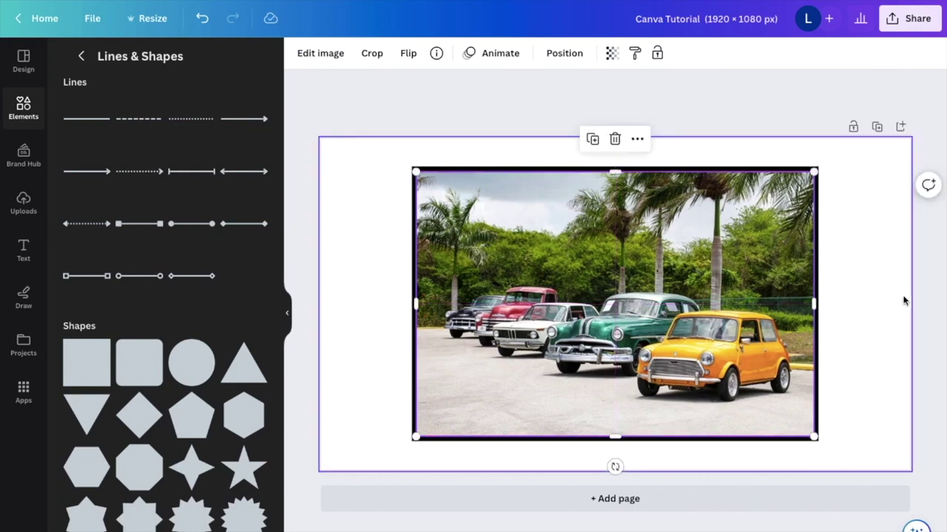
left_click(869, 290)
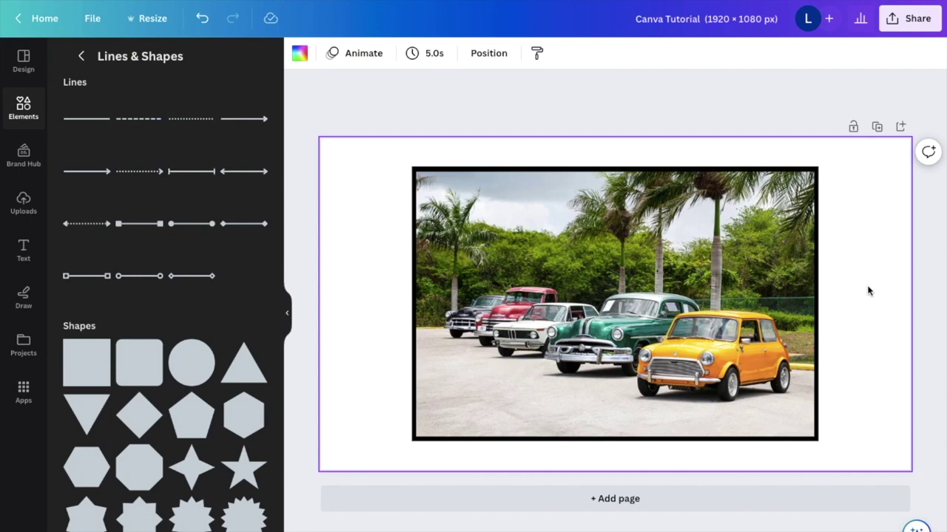
- Group the car photo together with its black frame
key("ctrl+a")
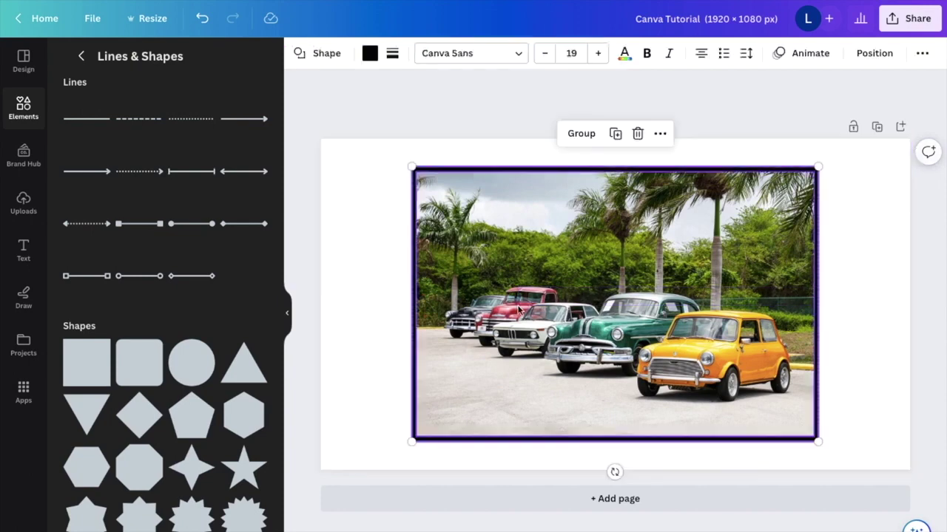
left_click(577, 133)
left_click(385, 199)
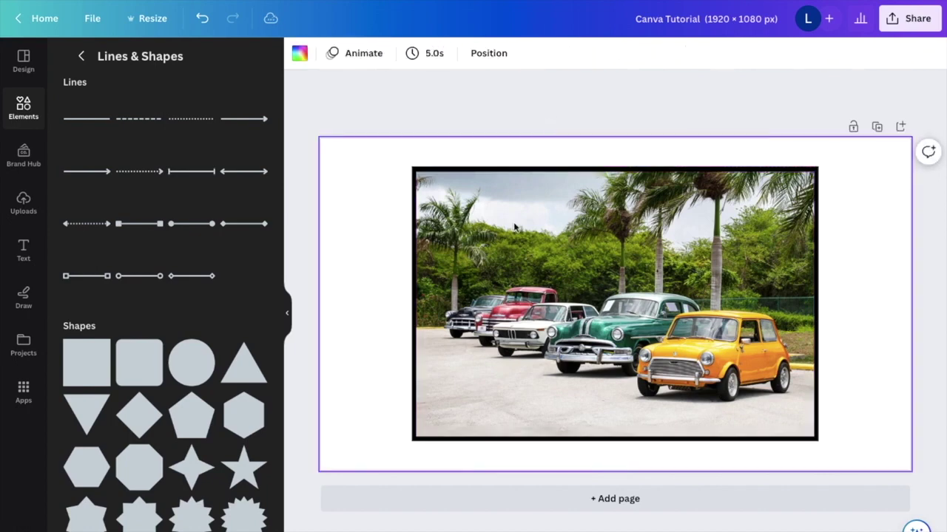
- Shrink the framed photo group and move it to the page's upper left
mouse_move(639, 251)
left_mouse_down()
mouse_move(605, 249)
mouse_move(640, 250)
mouse_move(632, 260)
left_mouse_up()
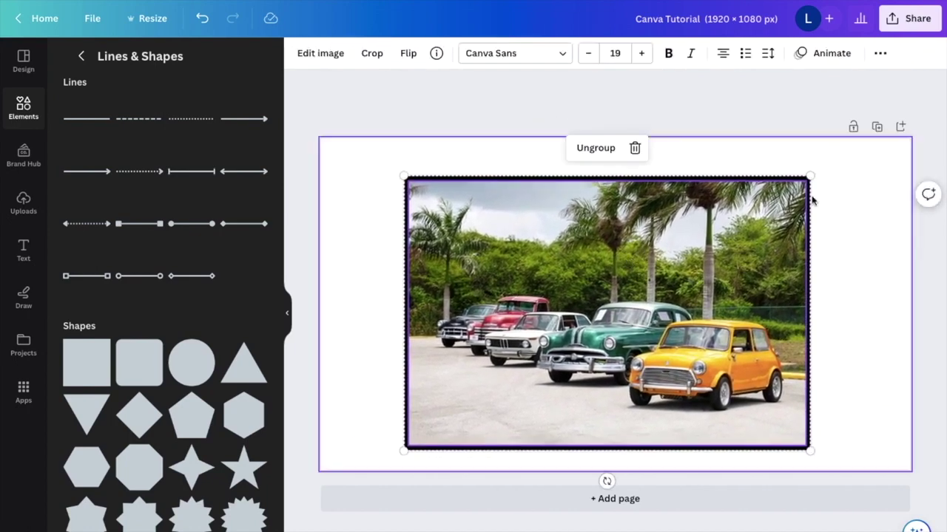
left_click_drag(809, 180, 697, 251)
left_click_drag(611, 312, 636, 298)
left_click_drag(722, 235, 680, 266)
left_click(734, 326)
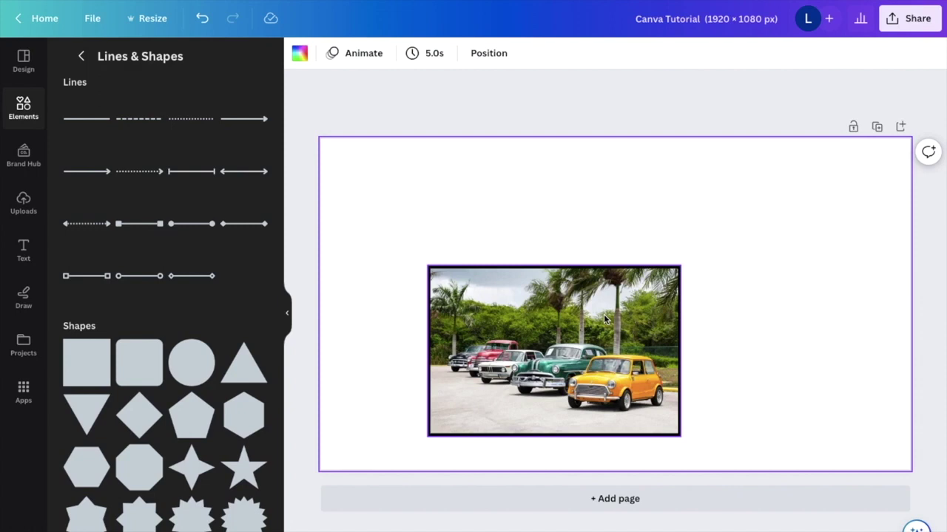
left_click_drag(604, 319, 539, 220)
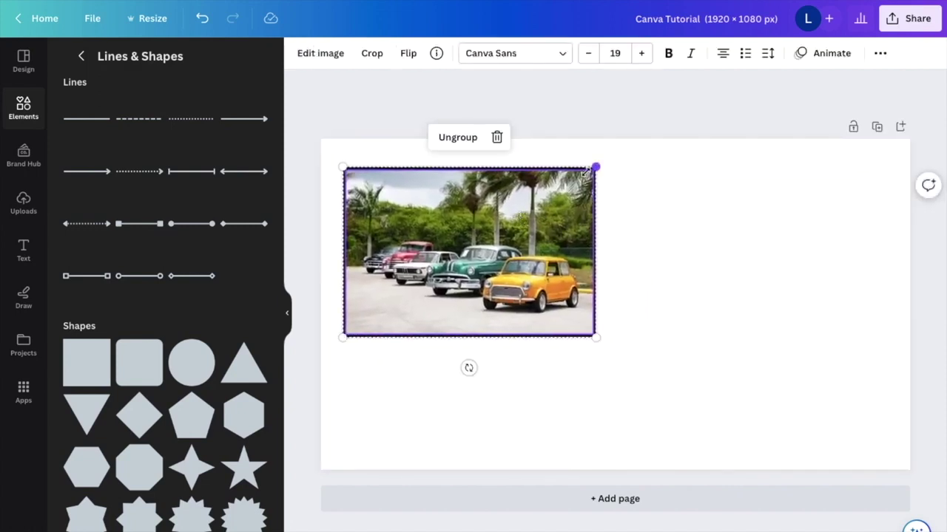
left_click_drag(596, 165, 571, 186)
left_click_drag(471, 262, 467, 234)
left_click(574, 113)
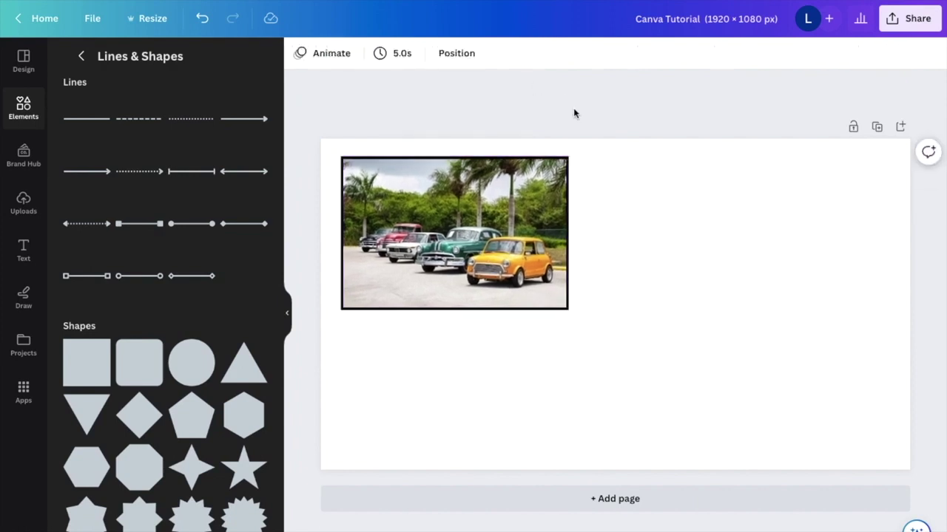
- Add a second car photo from Recently used and place it at the lower right
left_click(27, 107)
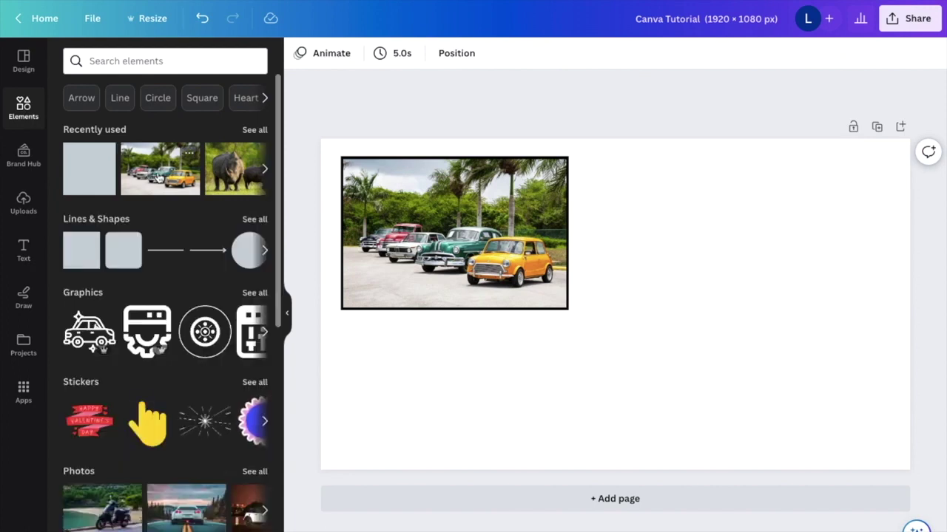
left_click(160, 169)
left_click_drag(638, 295, 750, 348)
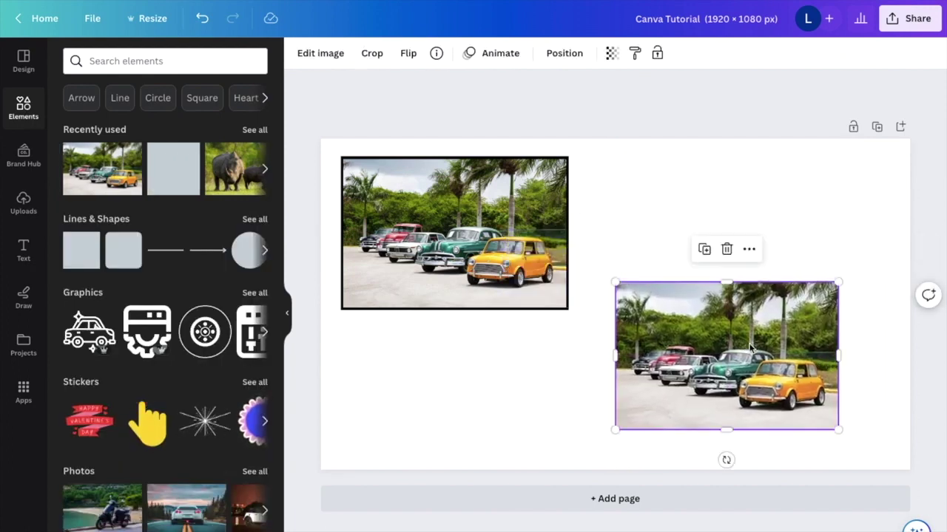
left_click(667, 253)
left_click(687, 346)
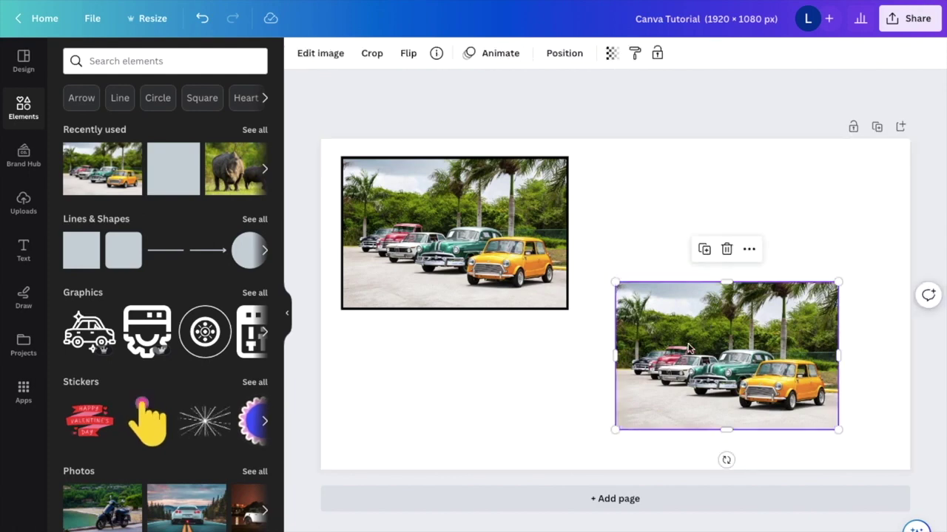
- Apply a Glow shadow to the second photo and show its size, transparency and blur controls
left_click(318, 58)
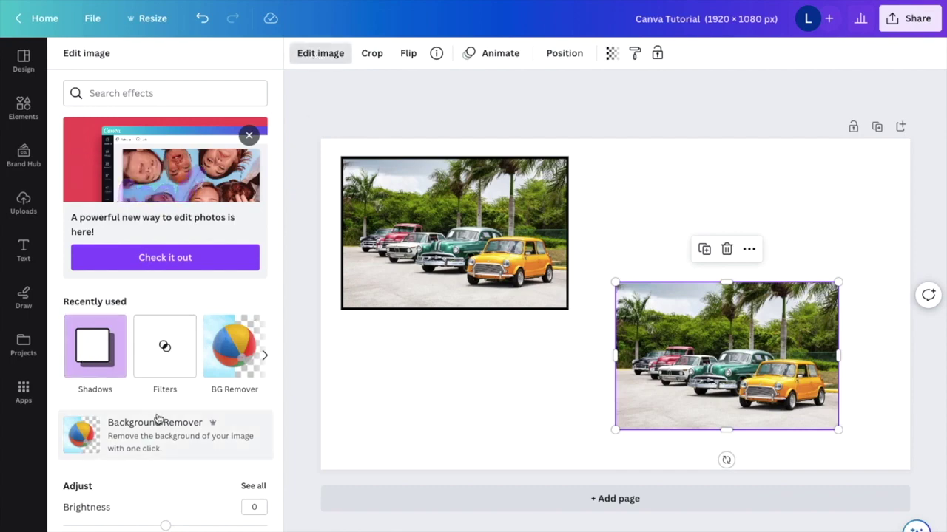
scroll(166, 448, "down", 9)
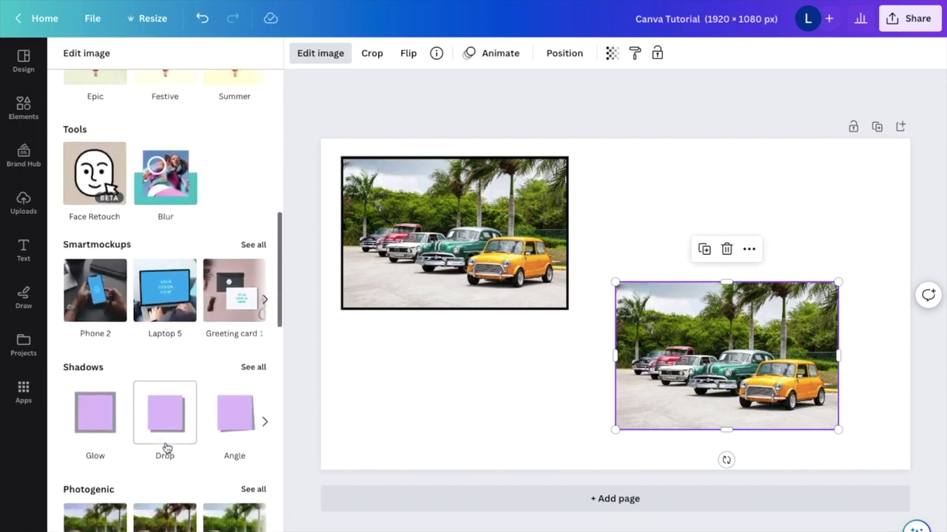
left_click(254, 360)
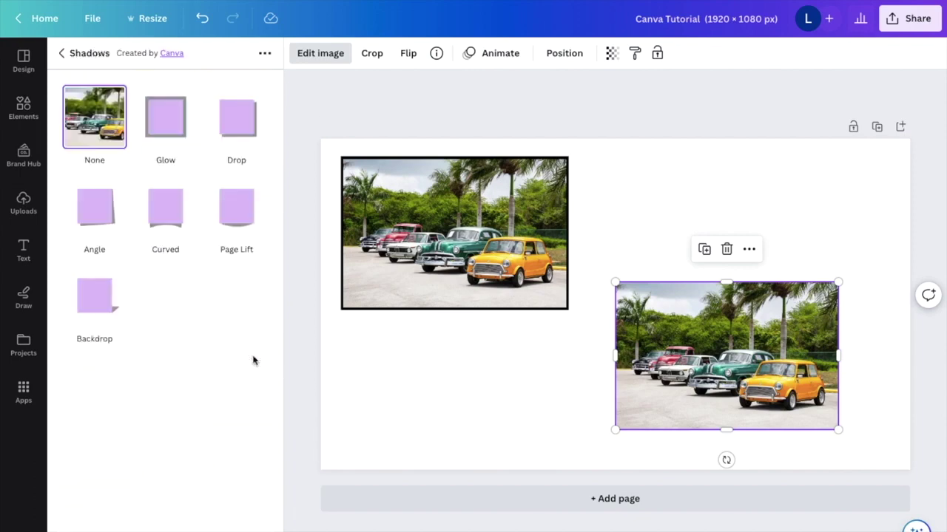
left_click(168, 127)
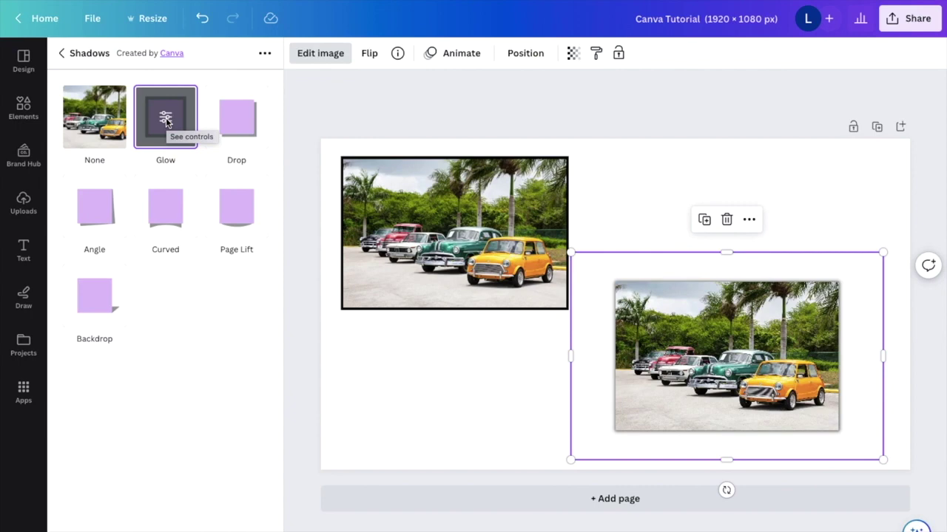
left_click(165, 122)
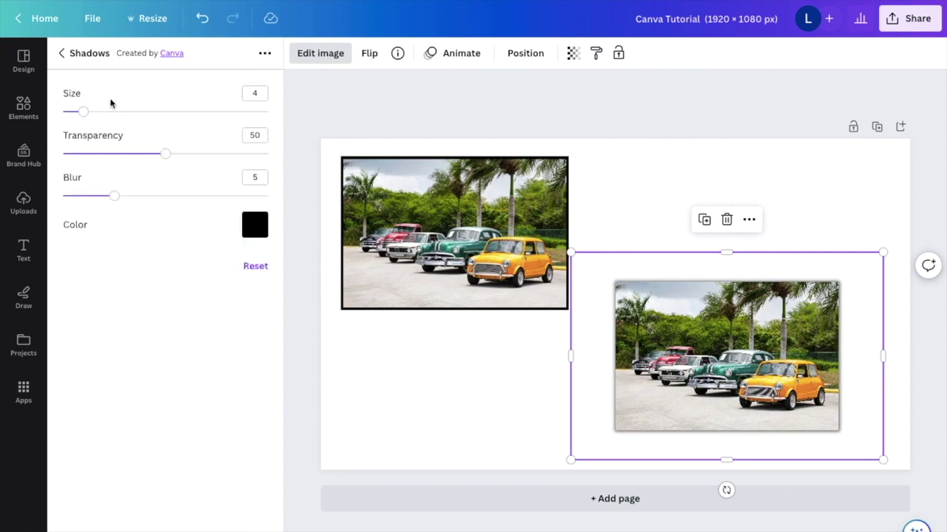
- Set the glow to size 15, transparency 100 and blur 0
left_click_drag(84, 114, 269, 111)
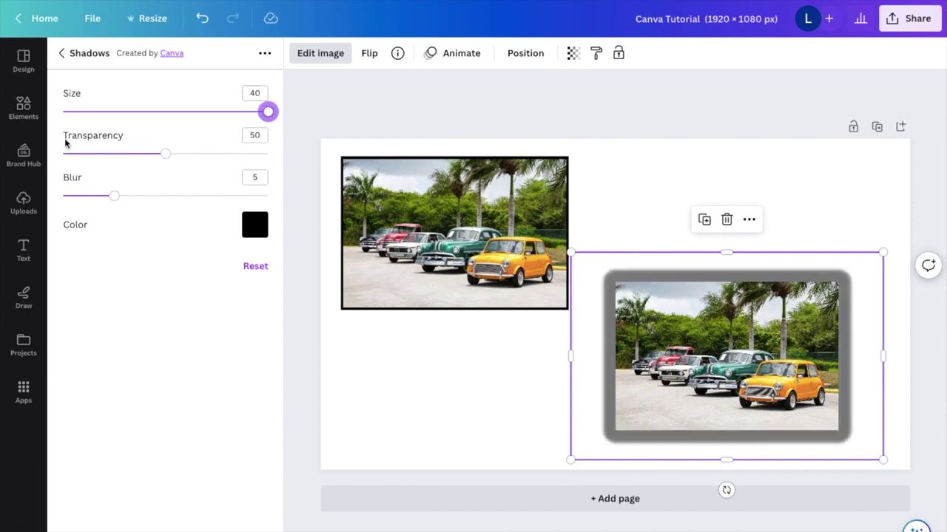
left_click_drag(165, 154, 285, 154)
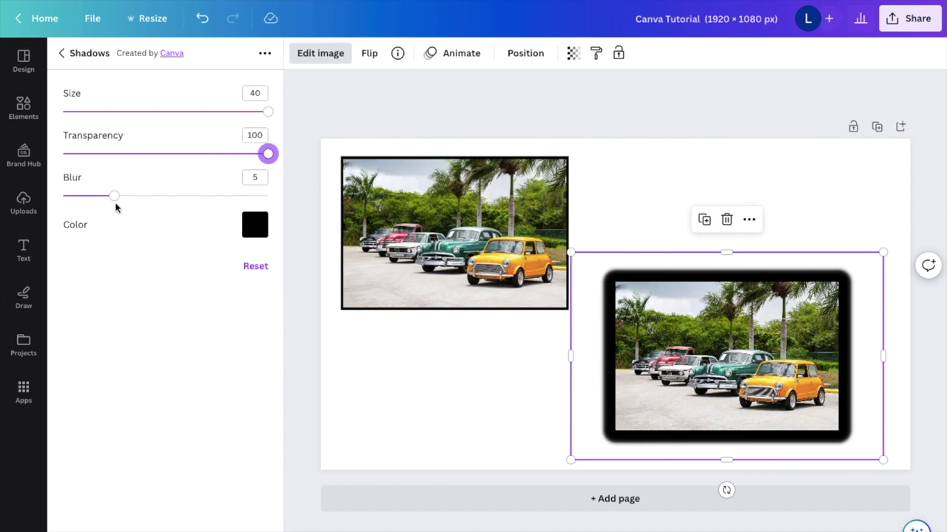
left_click_drag(112, 197, 64, 195)
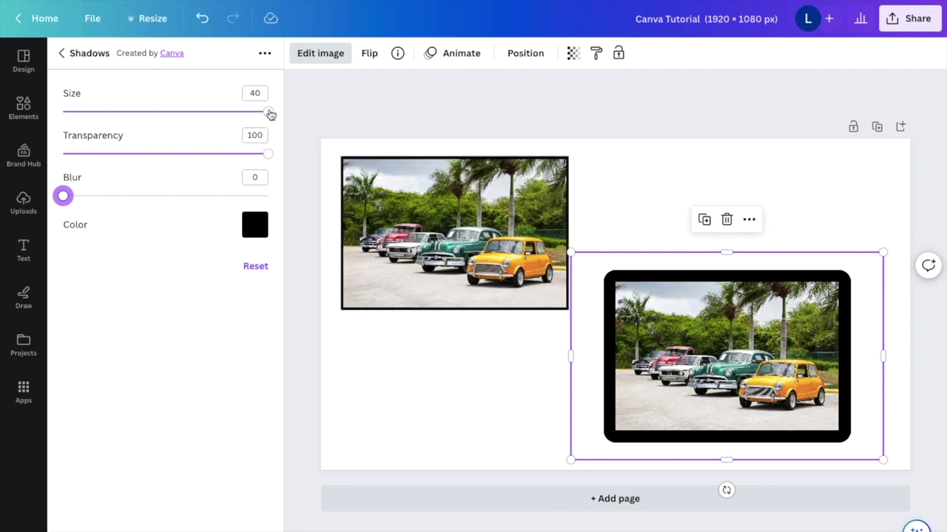
left_click_drag(268, 112, 140, 112)
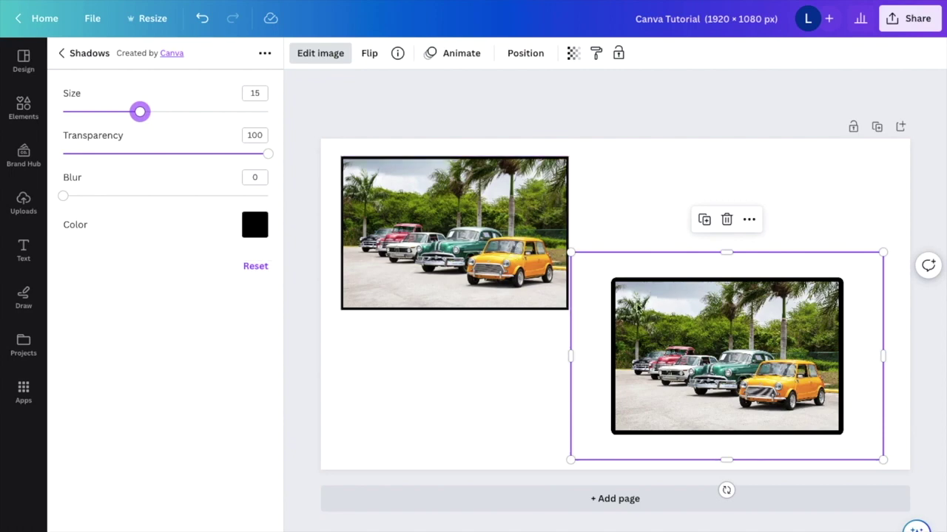
- Try red and dark blue glow colours, then keep the glow black
left_click(256, 227)
scroll(315, 421, "down", 3)
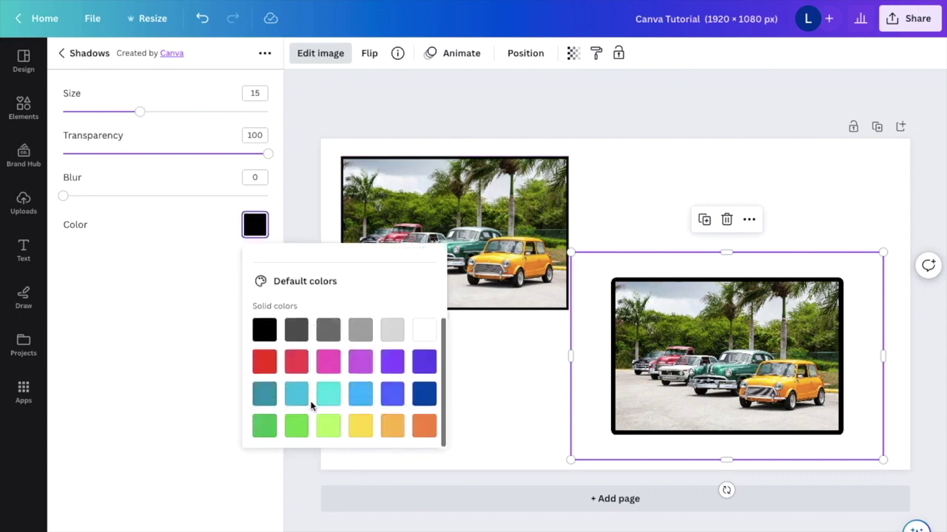
left_click(262, 363)
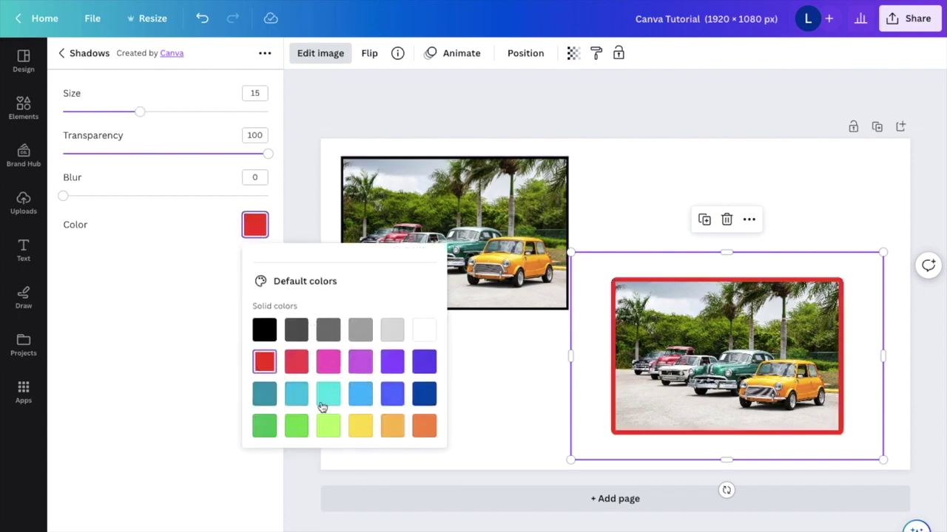
left_click(425, 398)
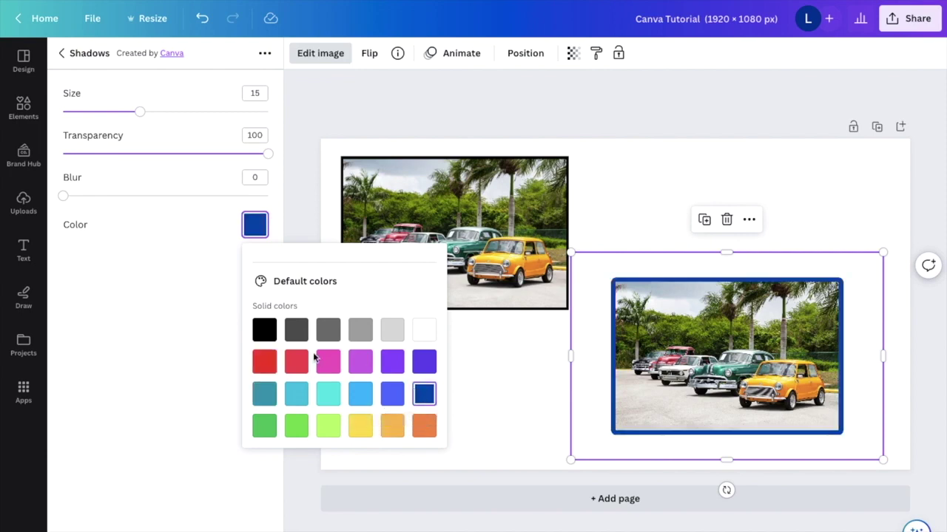
scroll(318, 361, "up", 3)
left_click(265, 399)
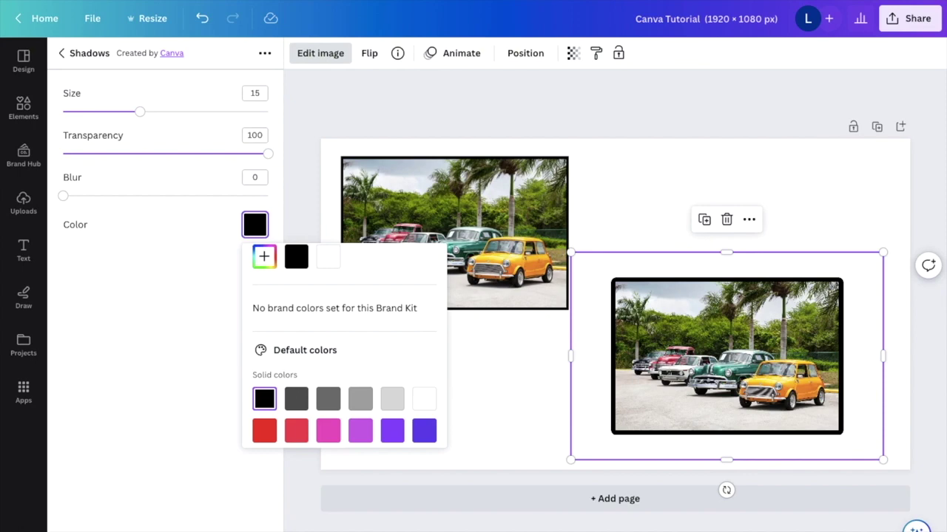
key("Escape")
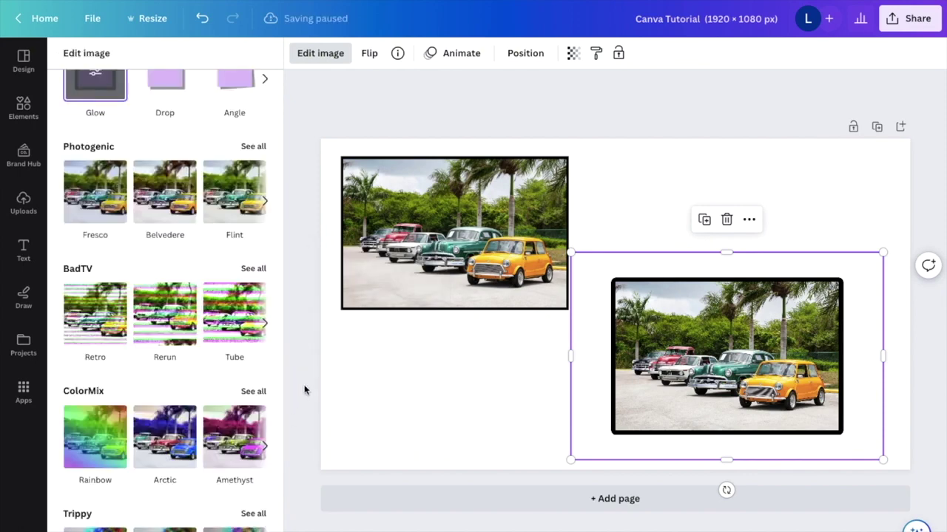
- Move the glow-bordered photo up beside the first framed photo at the top
left_click(304, 390)
mouse_move(717, 382)
left_mouse_down()
mouse_move(729, 331)
mouse_move(714, 400)
mouse_move(732, 383)
left_mouse_up()
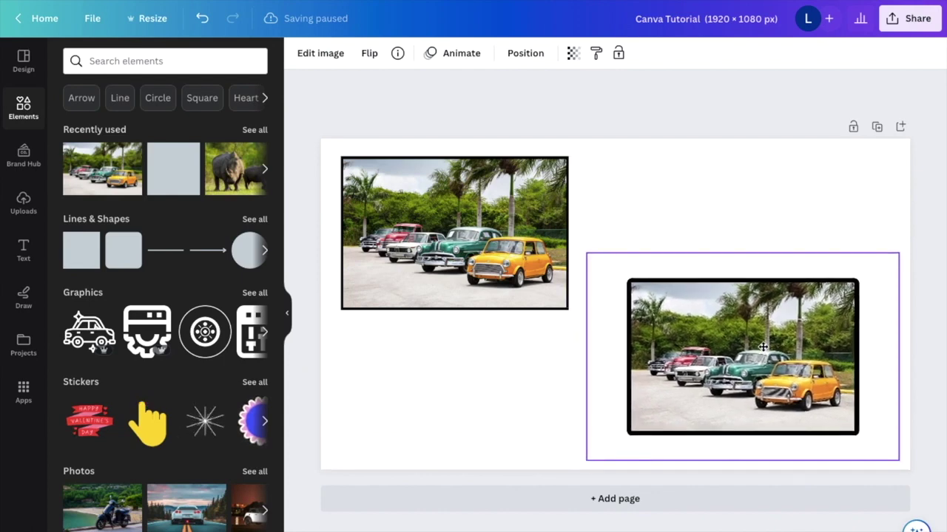
left_click_drag(763, 347, 782, 251)
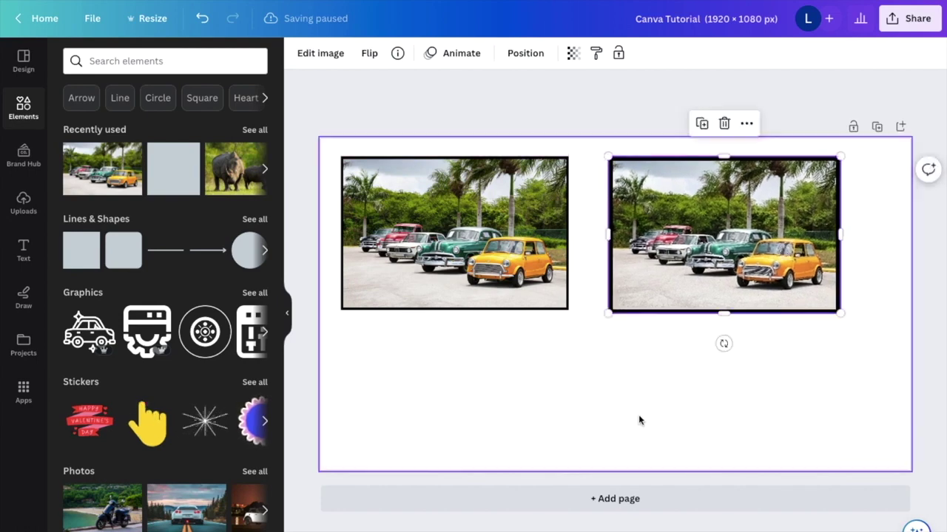